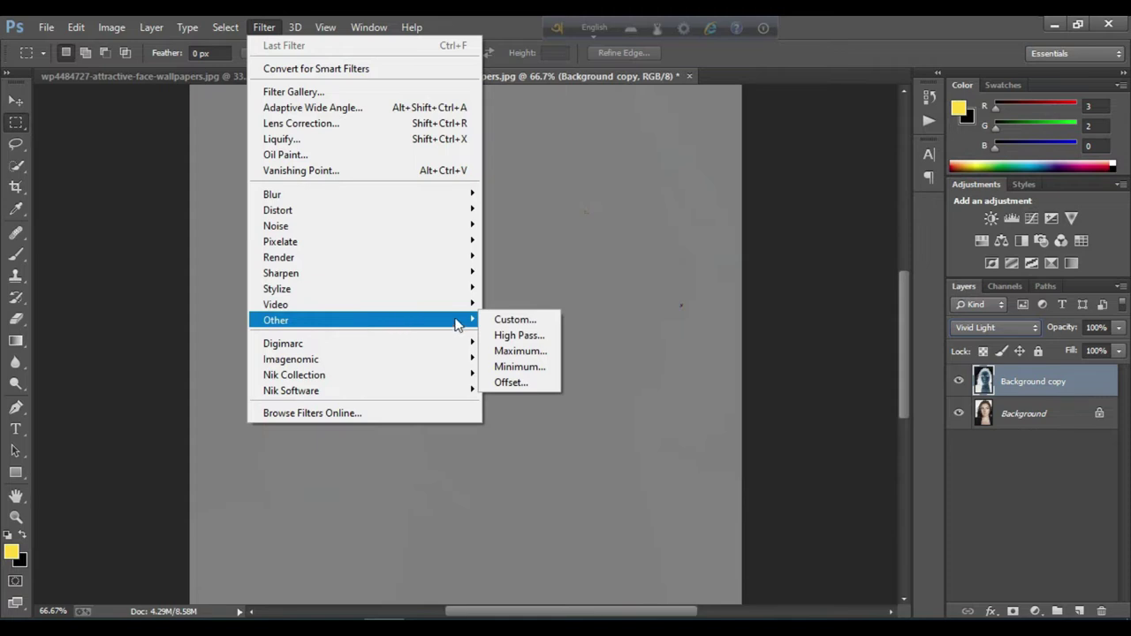
# Apply a High Pass filter to the Background copy layer, adjusting the radius until the facial skin looks smoothly blurred
pyautogui.click(517, 335)
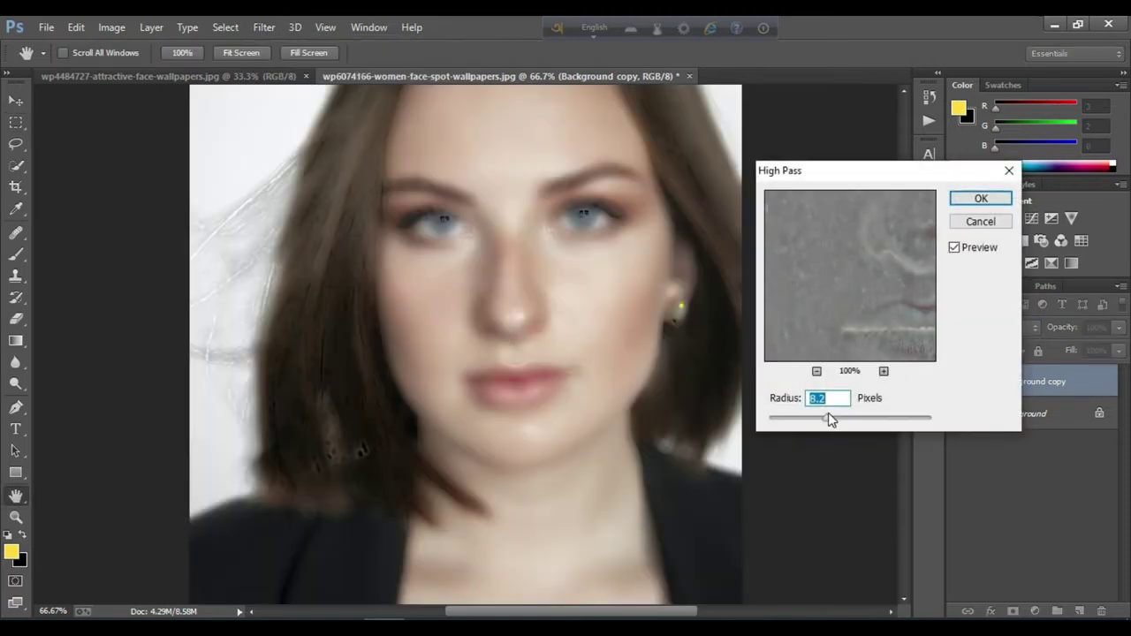
pyautogui.moveTo(831, 420)
pyautogui.mouseDown()
pyautogui.moveTo(843, 424)
pyautogui.moveTo(801, 423)
pyautogui.moveTo(822, 424)
pyautogui.mouseUp()
pyautogui.moveTo(822, 424)
pyautogui.mouseDown()
pyautogui.moveTo(812, 424)
pyautogui.moveTo(824, 424)
pyautogui.mouseUp()
pyautogui.click(972, 199)
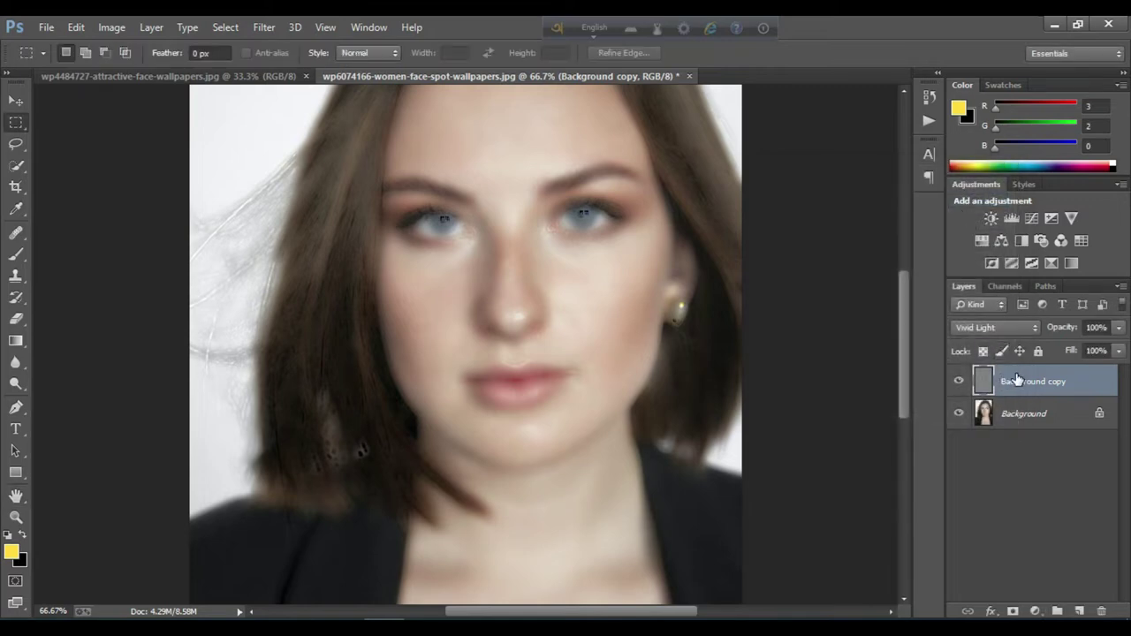
# Add a layer mask to the Background copy layer and select the entire canvas
pyautogui.click(1013, 611)
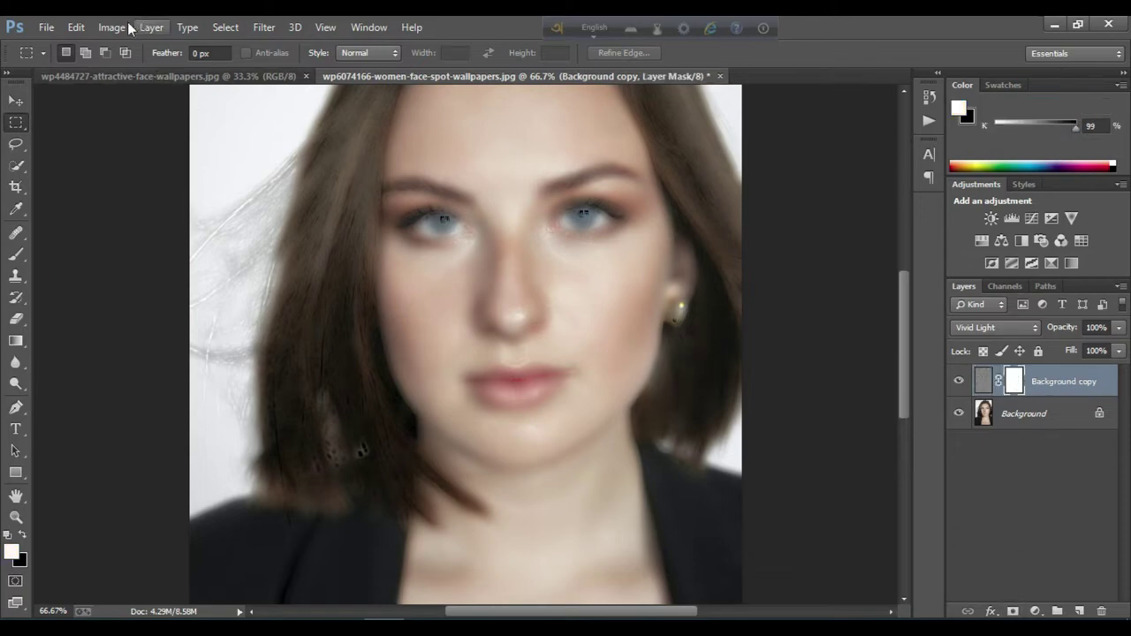
pyautogui.click(225, 26)
pyautogui.click(242, 46)
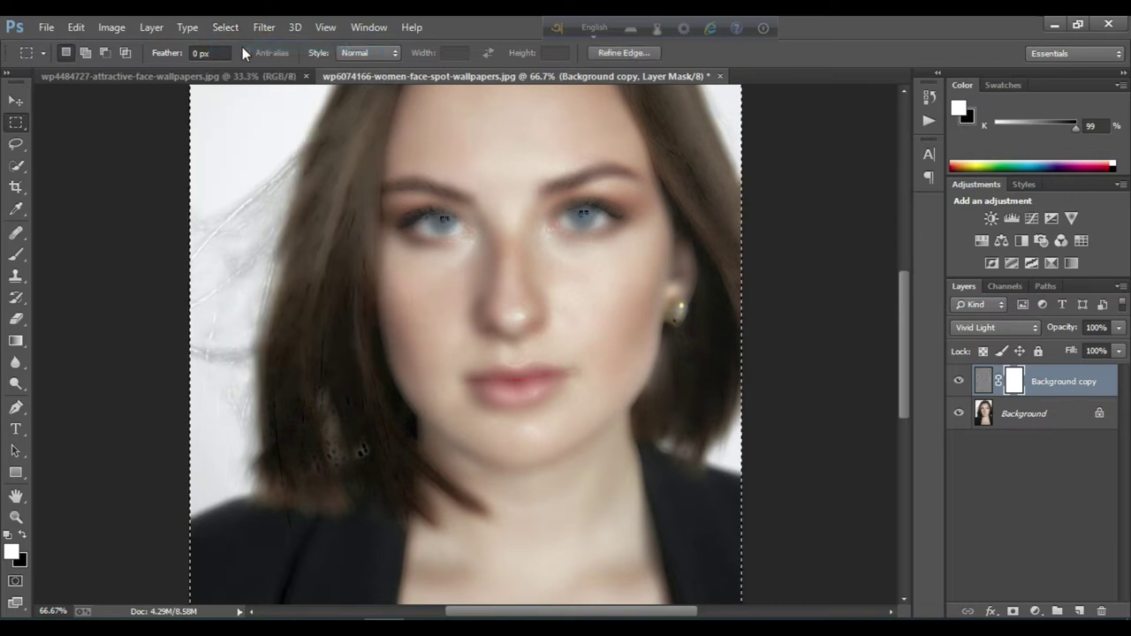
# Fill the Background copy layer's mask with black at 100% opacity in Normal mode, and deselect the canvas
pyautogui.click(76, 26)
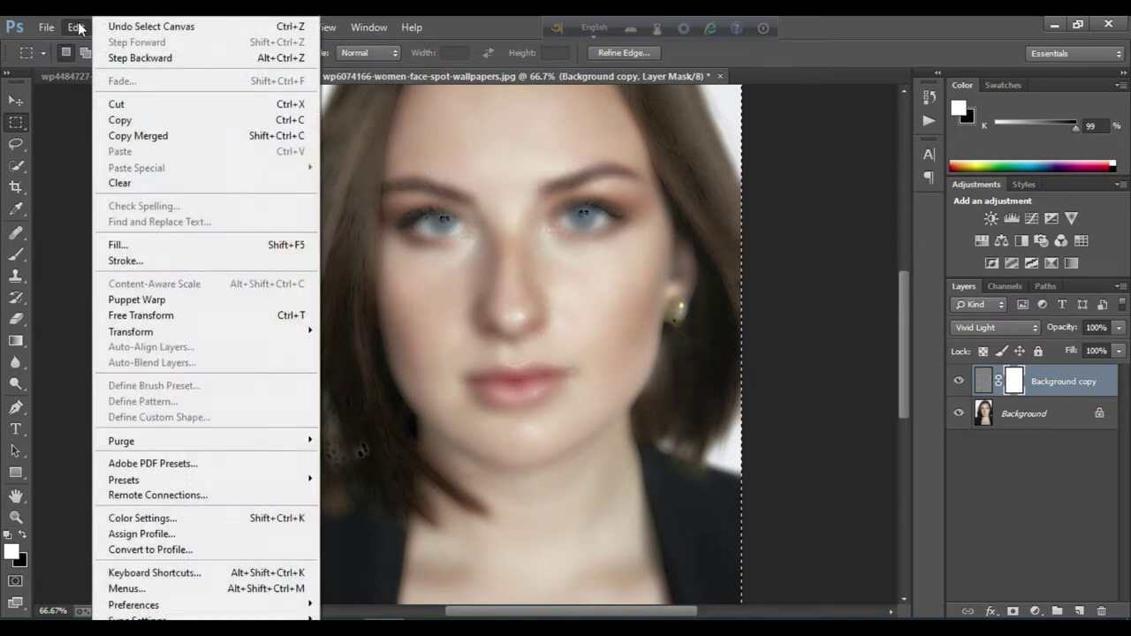
pyautogui.click(115, 244)
pyautogui.click(539, 199)
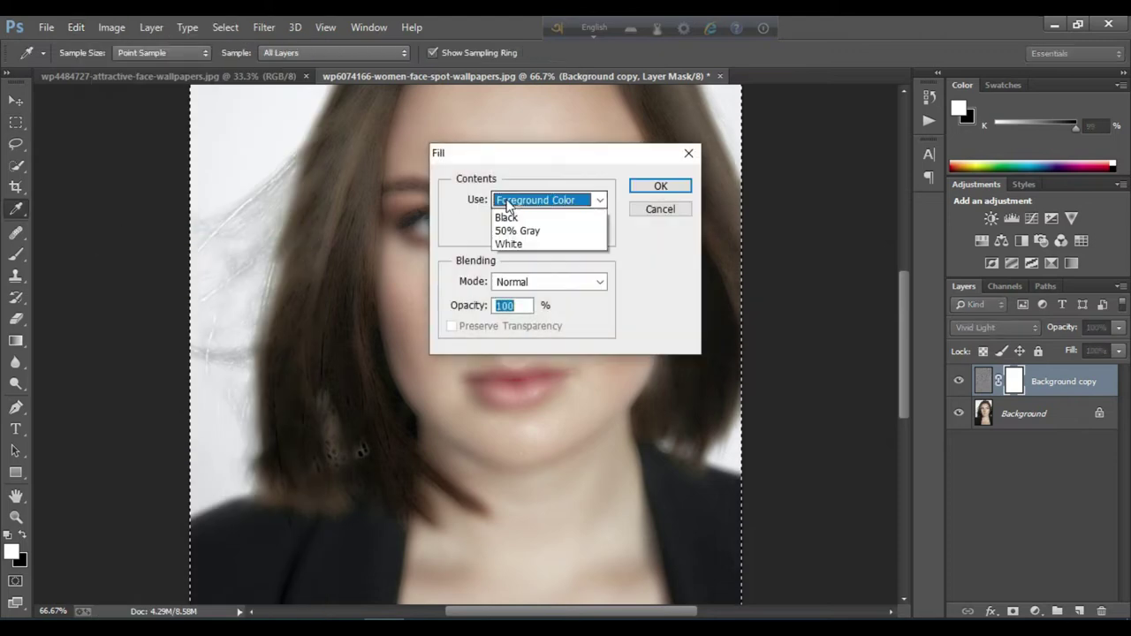
pyautogui.click(513, 231)
pyautogui.click(660, 187)
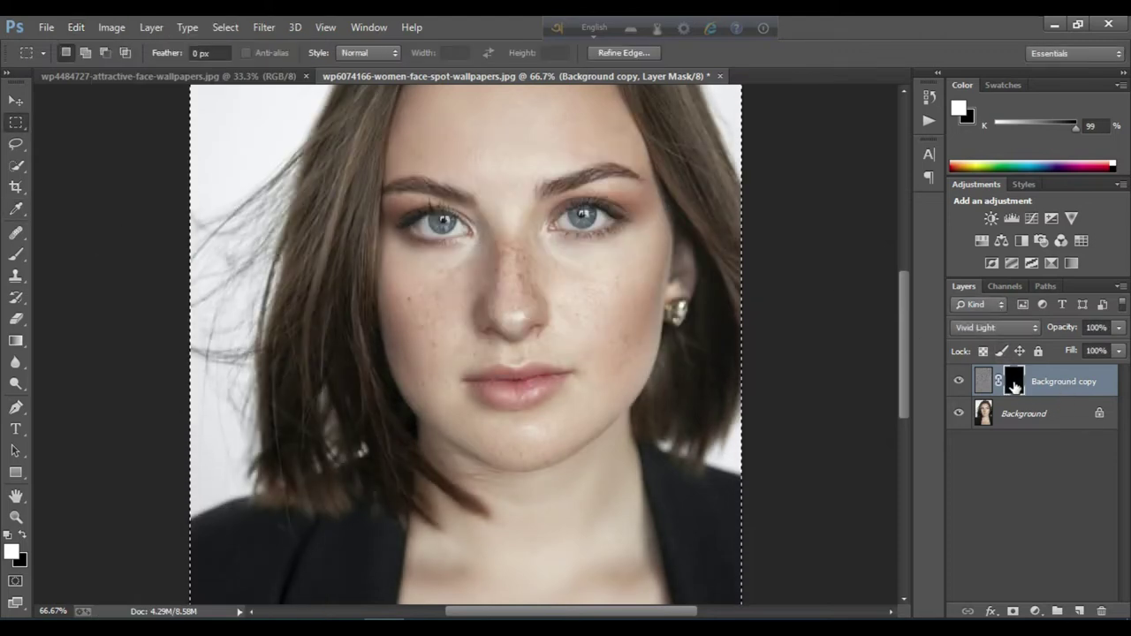
pyautogui.click(223, 27)
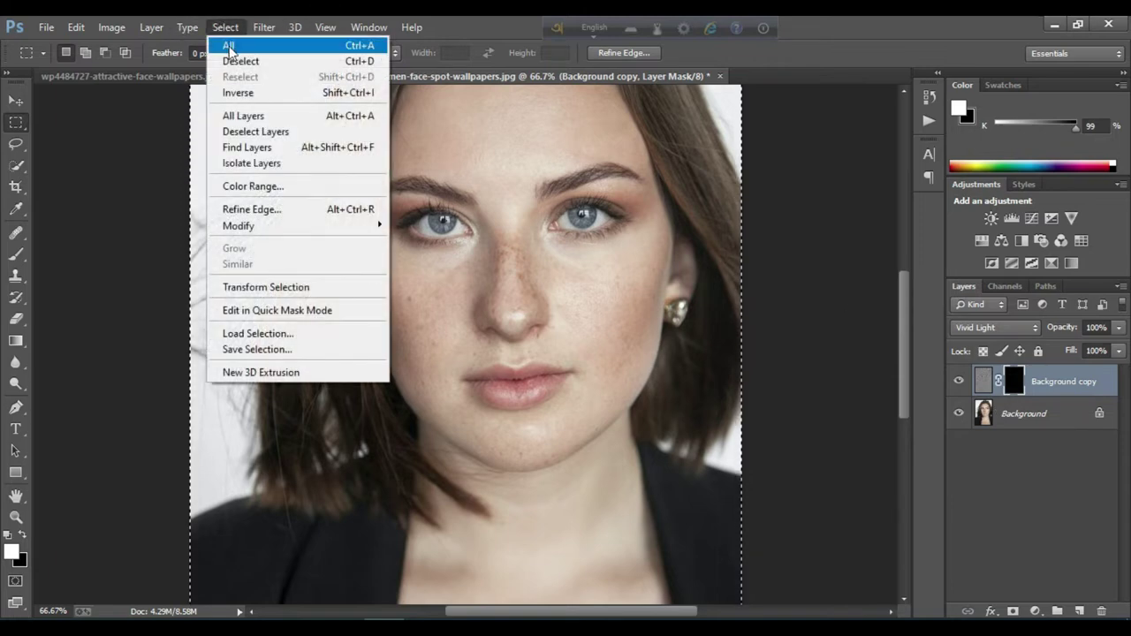
pyautogui.click(232, 61)
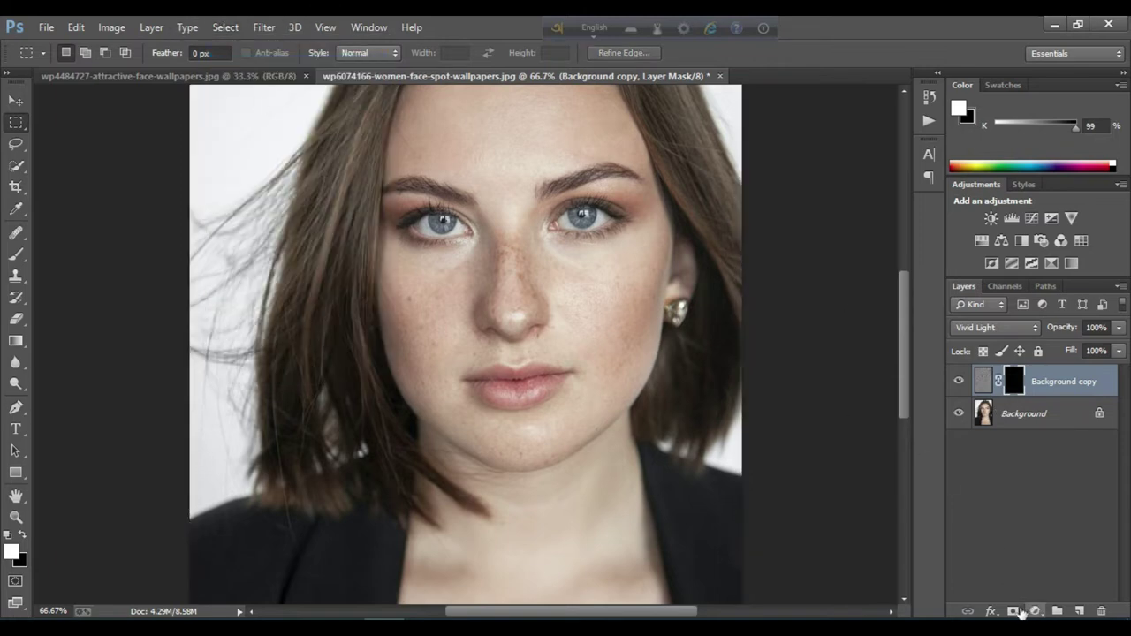
# With the Brush tool and white foreground, paint the layer mask over the cheek on the image's left to smooth its skin
pyautogui.click(16, 255)
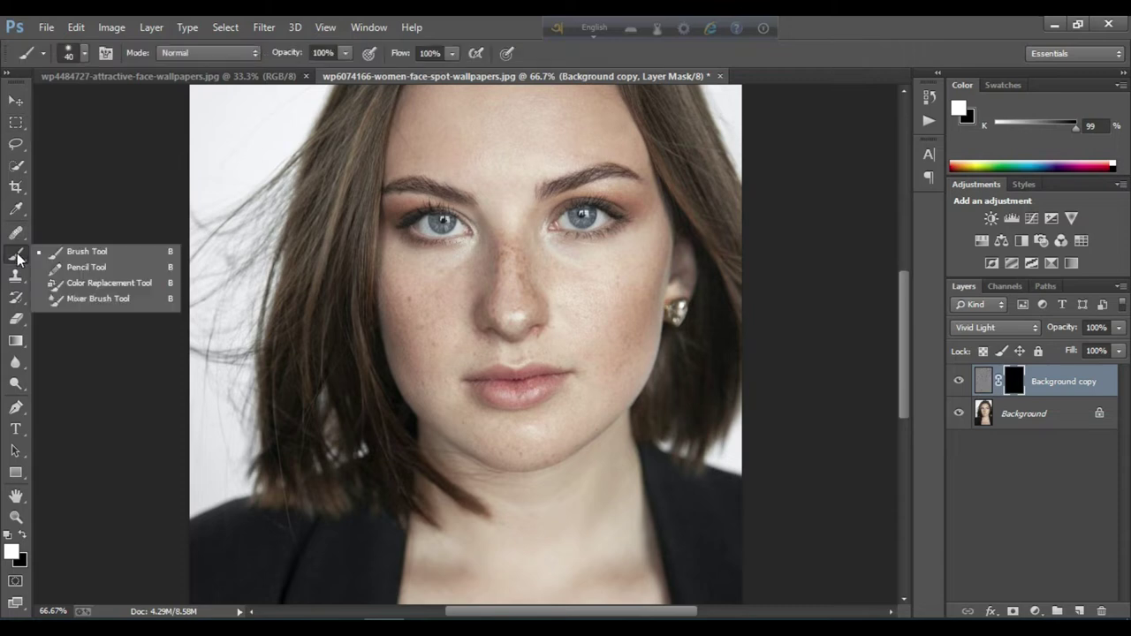
pyautogui.click(81, 256)
pyautogui.click(24, 536)
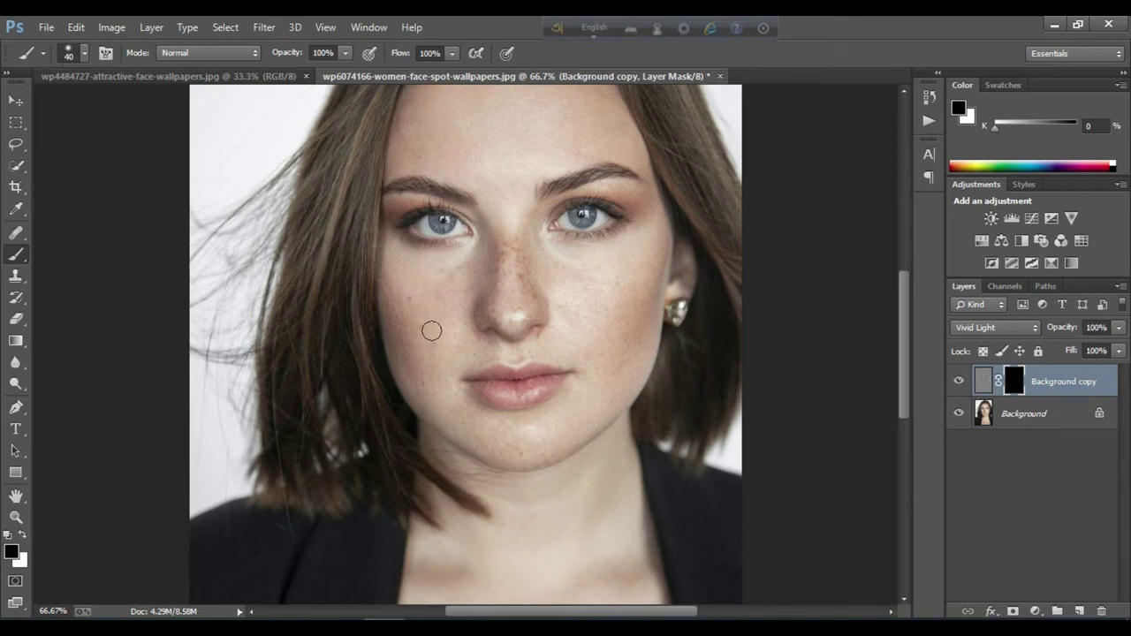
pyautogui.click(21, 536)
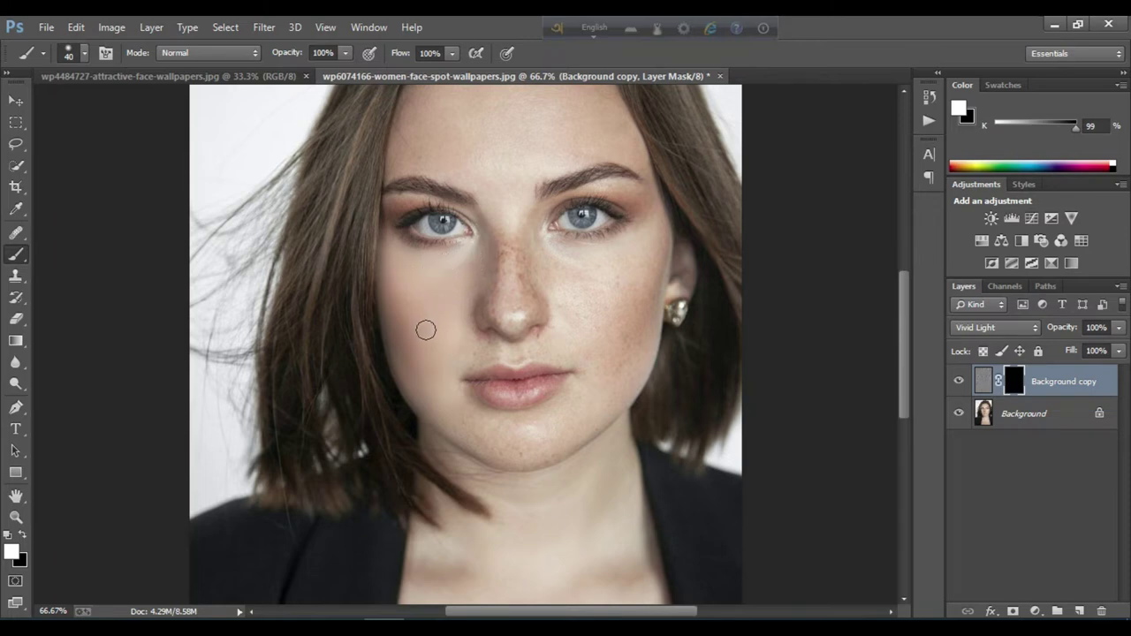
# Paint white on the layer mask over the forehead, nose, the cheek on the image's right and the chin to smooth the freckled skin
pyautogui.scroll(2, 451, 146)
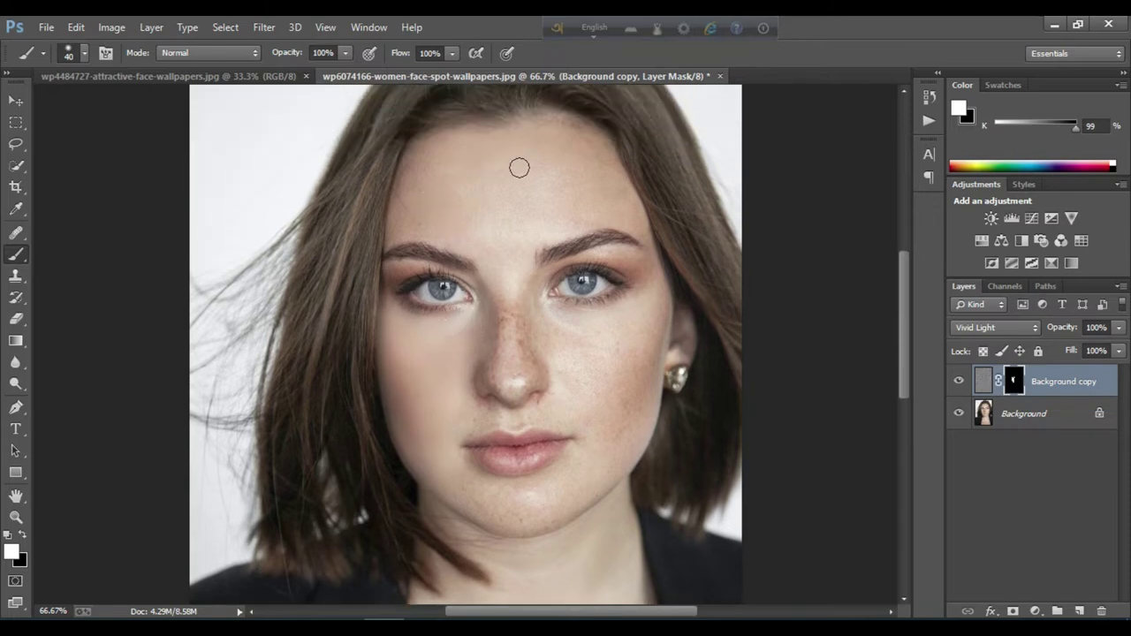
pyautogui.moveTo(518, 168)
pyautogui.mouseDown()
pyautogui.moveTo(535, 143)
pyautogui.moveTo(558, 140)
pyautogui.moveTo(586, 162)
pyautogui.moveTo(524, 139)
pyautogui.moveTo(452, 147)
pyautogui.mouseUp()
pyautogui.moveTo(522, 309)
pyautogui.mouseDown()
pyautogui.moveTo(511, 379)
pyautogui.moveTo(522, 357)
pyautogui.moveTo(512, 271)
pyautogui.moveTo(512, 391)
pyautogui.moveTo(521, 372)
pyautogui.moveTo(515, 352)
pyautogui.moveTo(501, 378)
pyautogui.mouseUp()
pyautogui.moveTo(528, 366); pyautogui.dragTo(527, 378)
pyautogui.moveTo(535, 311)
pyautogui.mouseDown()
pyautogui.moveTo(580, 332)
pyautogui.moveTo(534, 330)
pyautogui.moveTo(549, 358)
pyautogui.moveTo(557, 363)
pyautogui.moveTo(552, 343)
pyautogui.moveTo(584, 386)
pyautogui.moveTo(572, 339)
pyautogui.moveTo(616, 397)
pyautogui.moveTo(566, 335)
pyautogui.moveTo(601, 380)
pyautogui.moveTo(574, 323)
pyautogui.moveTo(552, 308)
pyautogui.moveTo(627, 318)
pyautogui.moveTo(609, 317)
pyautogui.moveTo(655, 282)
pyautogui.moveTo(652, 352)
pyautogui.moveTo(662, 313)
pyautogui.moveTo(659, 295)
pyautogui.moveTo(629, 360)
pyautogui.moveTo(639, 310)
pyautogui.moveTo(617, 322)
pyautogui.moveTo(646, 296)
pyautogui.moveTo(621, 434)
pyautogui.moveTo(647, 354)
pyautogui.moveTo(653, 390)
pyautogui.moveTo(622, 456)
pyautogui.moveTo(526, 519)
pyautogui.moveTo(454, 499)
pyautogui.moveTo(505, 526)
pyautogui.moveTo(545, 521)
pyautogui.mouseUp()
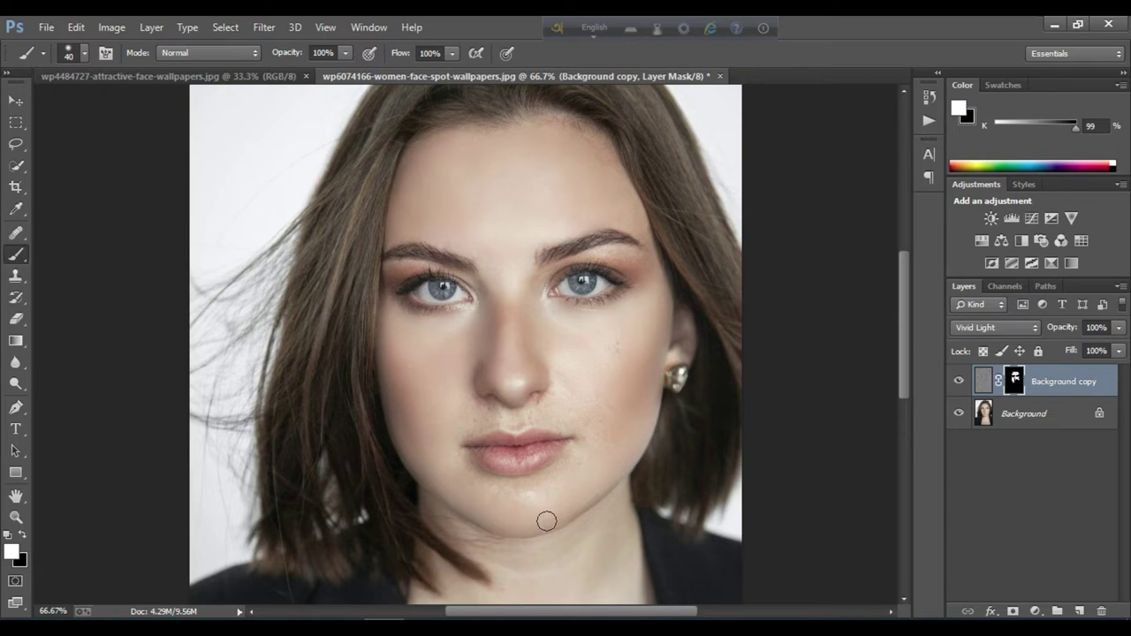
# Paint white on the layer mask over the skin around the mouth and lower cheek, undoing a misplaced stroke
pyautogui.moveTo(553, 479)
pyautogui.mouseDown()
pyautogui.moveTo(468, 483)
pyautogui.moveTo(516, 501)
pyautogui.moveTo(545, 505)
pyautogui.moveTo(480, 487)
pyautogui.moveTo(451, 458)
pyautogui.moveTo(453, 426)
pyautogui.moveTo(494, 411)
pyautogui.moveTo(565, 414)
pyautogui.moveTo(569, 401)
pyautogui.mouseUp()
pyautogui.hotkey('ctrl', 'alt', 'z')
pyautogui.moveTo(513, 414)
pyautogui.mouseDown()
pyautogui.moveTo(594, 439)
pyautogui.moveTo(585, 432)
pyautogui.moveTo(576, 468)
pyautogui.moveTo(568, 476)
pyautogui.moveTo(575, 457)
pyautogui.moveTo(512, 532)
pyautogui.moveTo(591, 504)
pyautogui.moveTo(610, 464)
pyautogui.moveTo(583, 468)
pyautogui.moveTo(593, 472)
pyautogui.moveTo(587, 442)
pyautogui.moveTo(551, 503)
pyautogui.moveTo(518, 515)
pyautogui.moveTo(516, 530)
pyautogui.moveTo(594, 498)
pyautogui.moveTo(642, 443)
pyautogui.mouseUp()
# Apply a Gaussian Blur with a 1.5-pixel radius to the image of the Background copy layer, not its mask
pyautogui.click(986, 381)
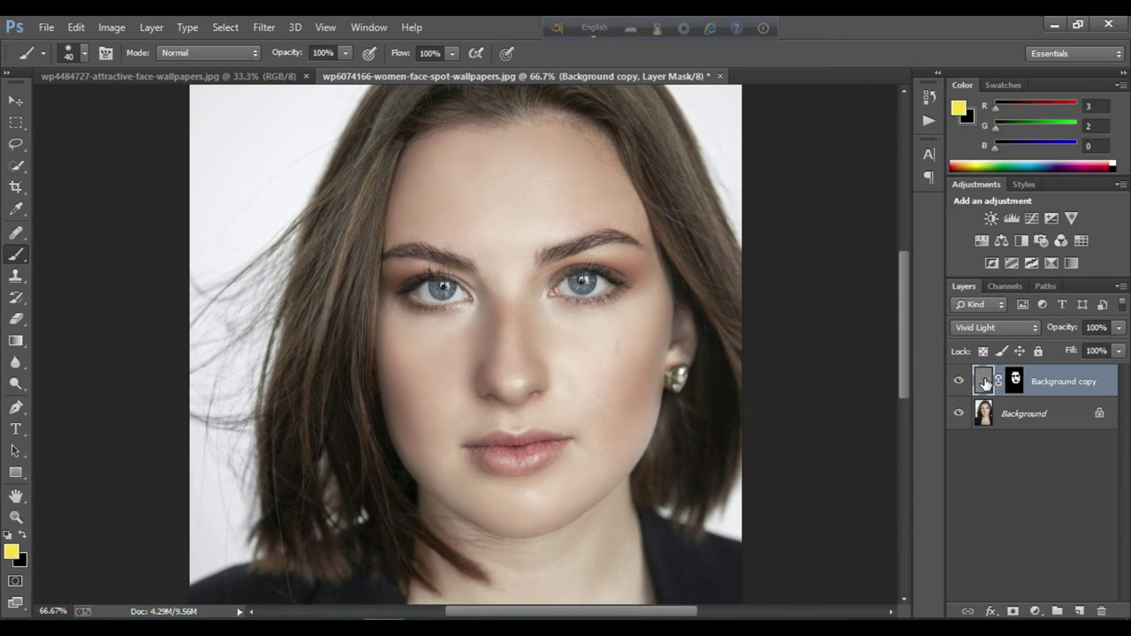
pyautogui.click(267, 28)
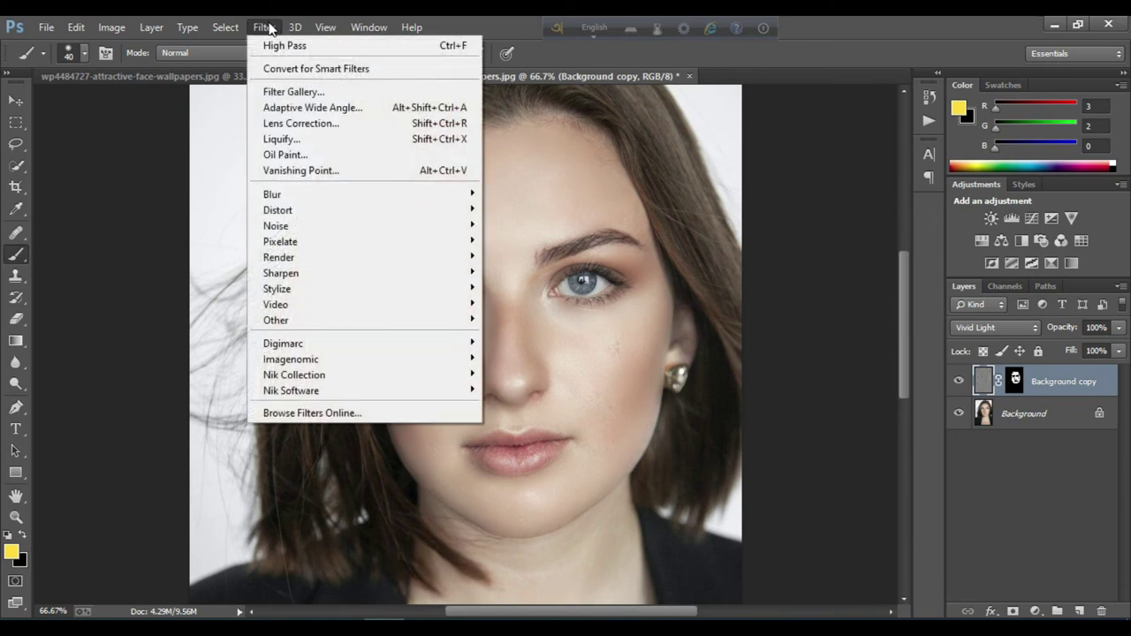
pyautogui.moveTo(378, 198)
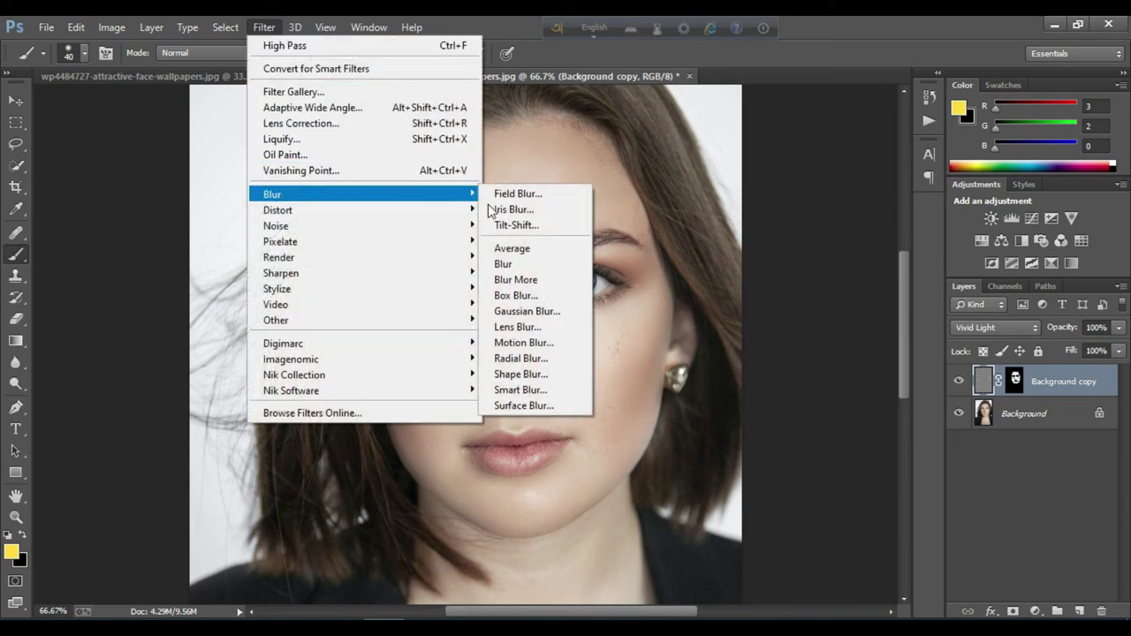
pyautogui.click(521, 313)
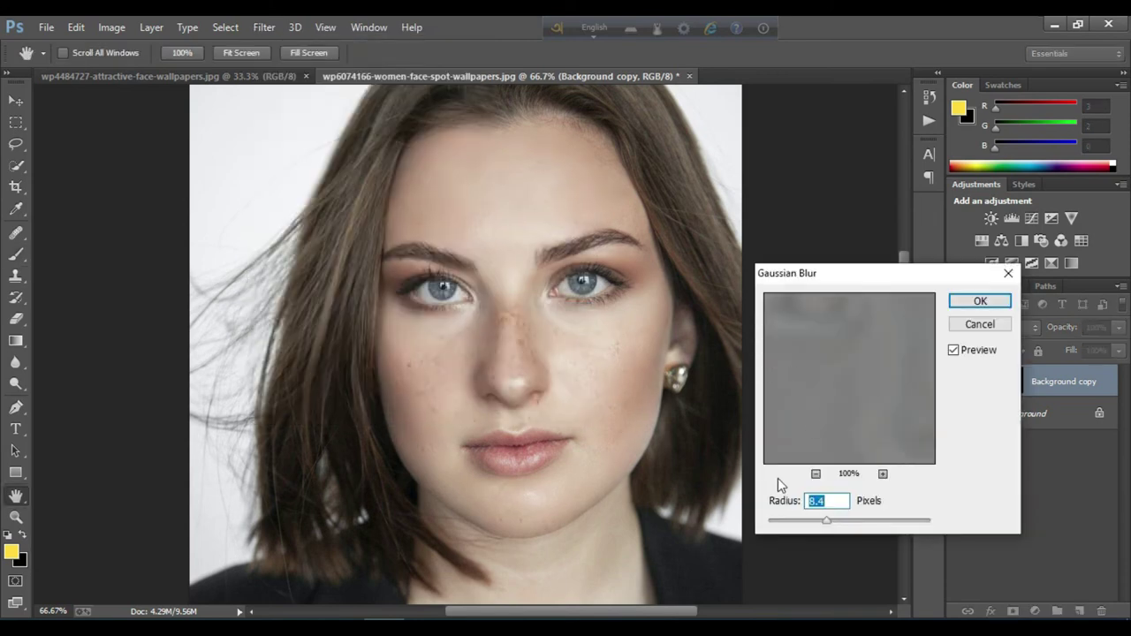
pyautogui.moveTo(828, 524); pyautogui.dragTo(790, 526)
pyautogui.moveTo(789, 526); pyautogui.dragTo(782, 522)
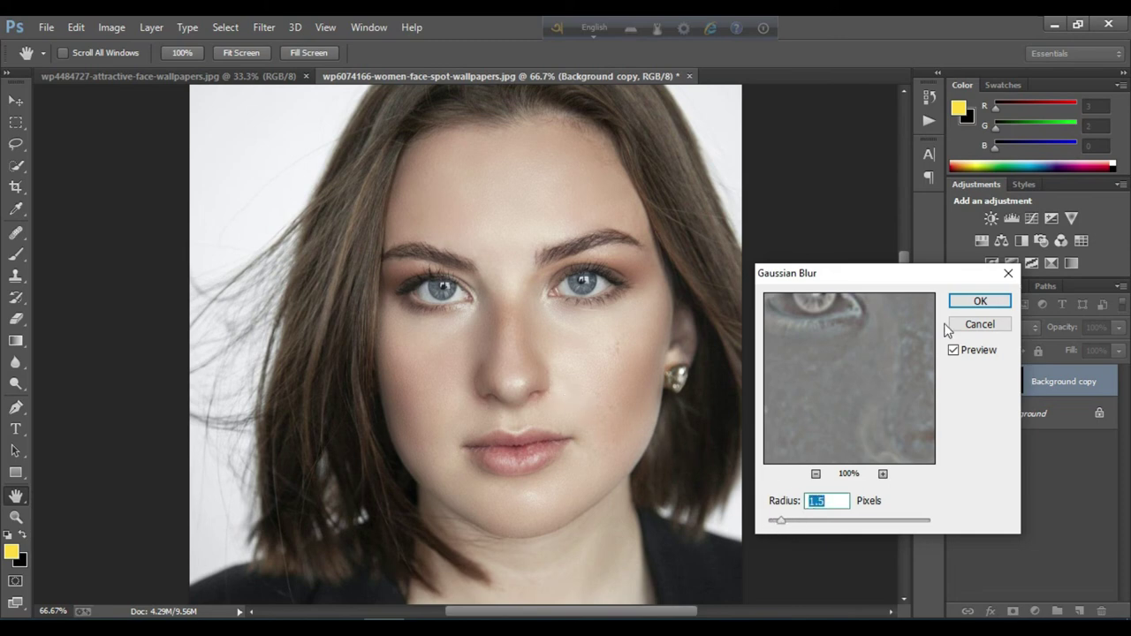
pyautogui.click(966, 301)
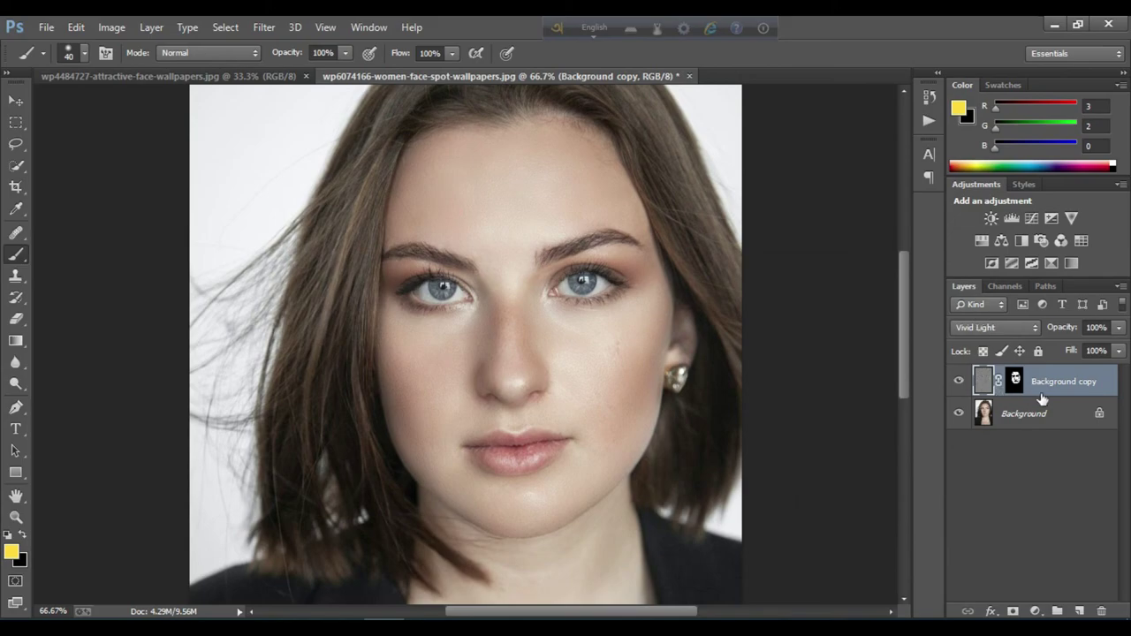